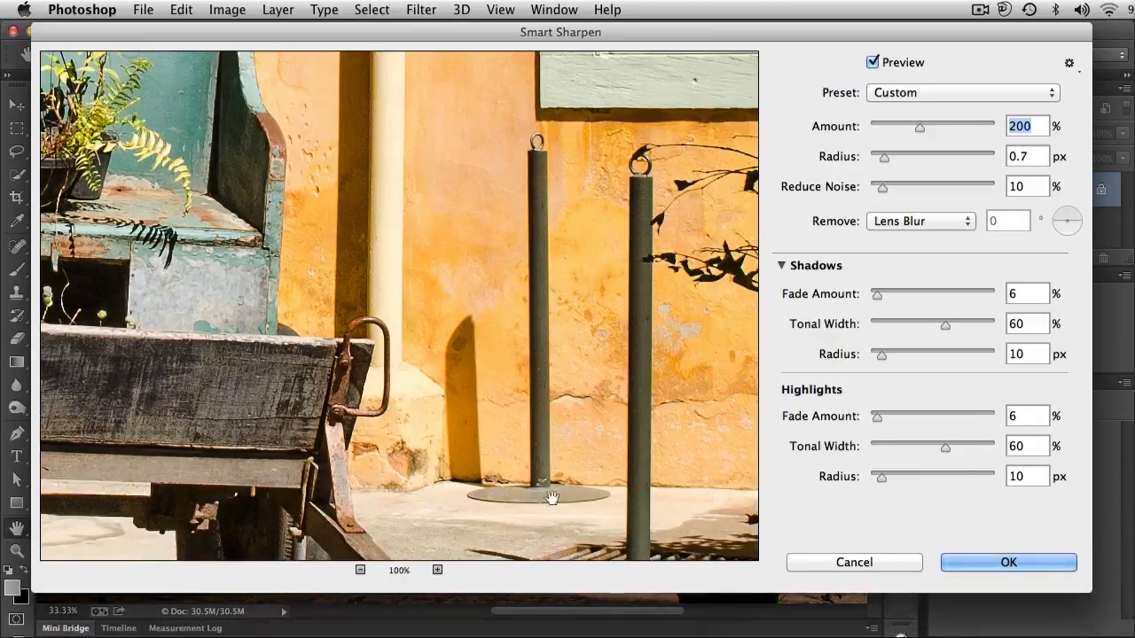
Set the Smart Sharpen amount to 500% while examining the bench and plants at 200% in the preview
left_click_drag(240, 213, 521, 373)
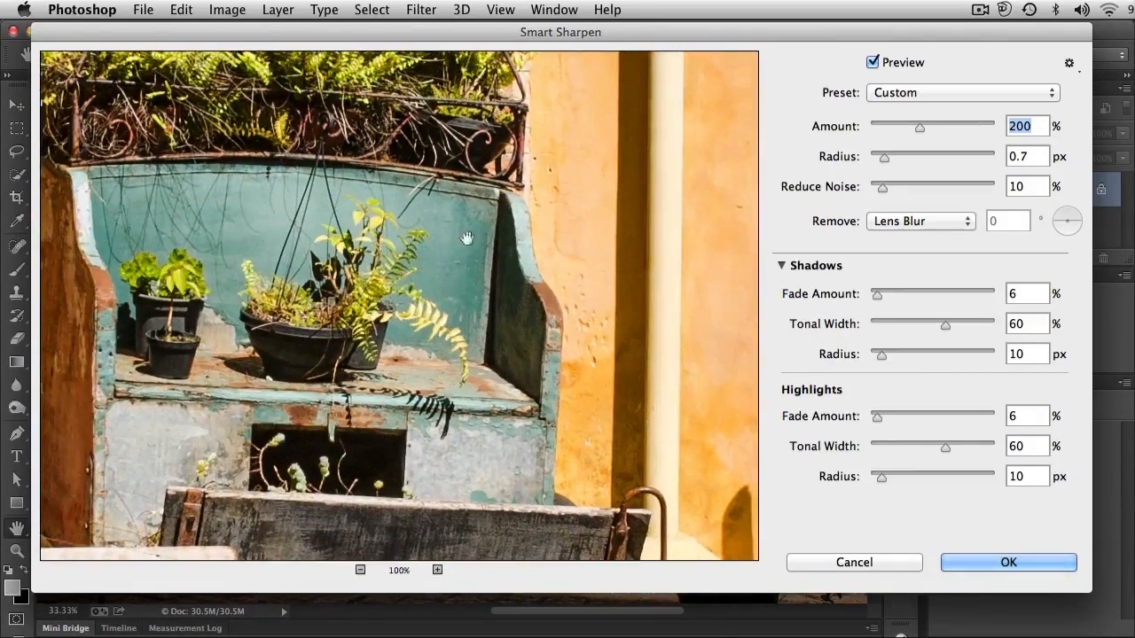
left_click(437, 570)
left_click_drag(491, 502, 359, 543)
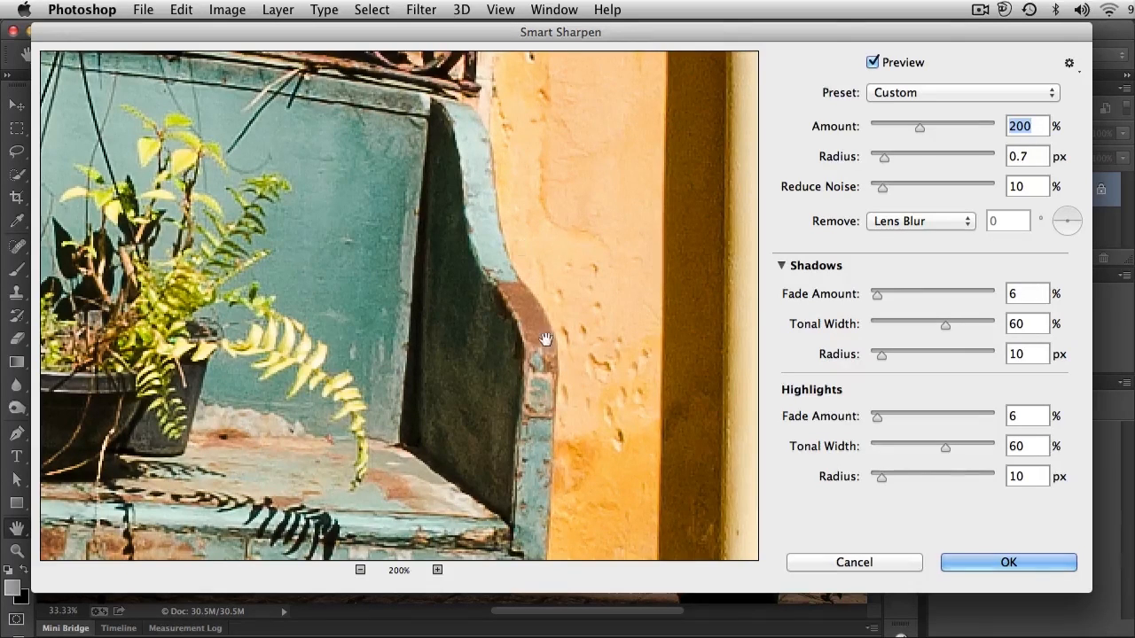
left_click_drag(915, 125, 996, 127)
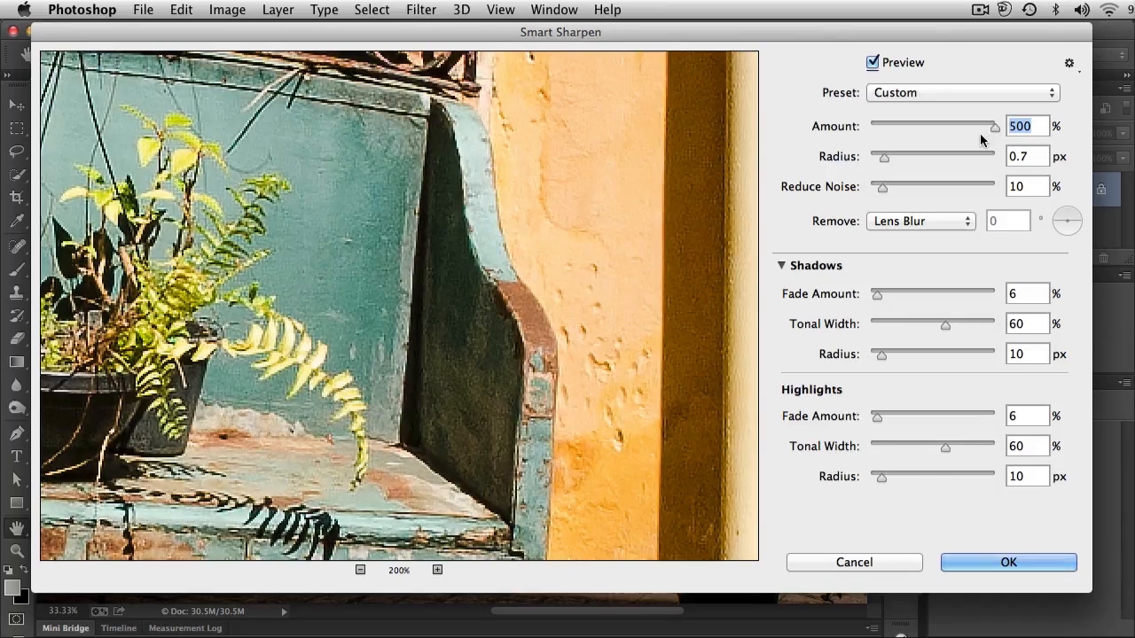
Raise the sharpening radius to 4.2 px and compare the halos with Use Legacy on and off
left_click_drag(886, 155, 917, 157)
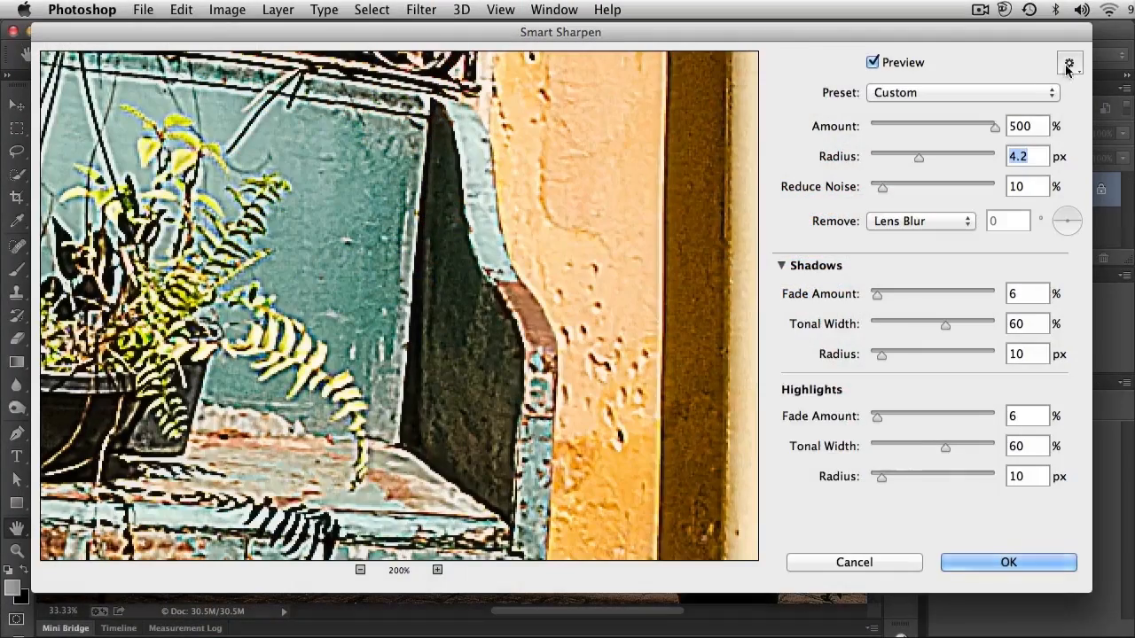
left_click(1069, 65)
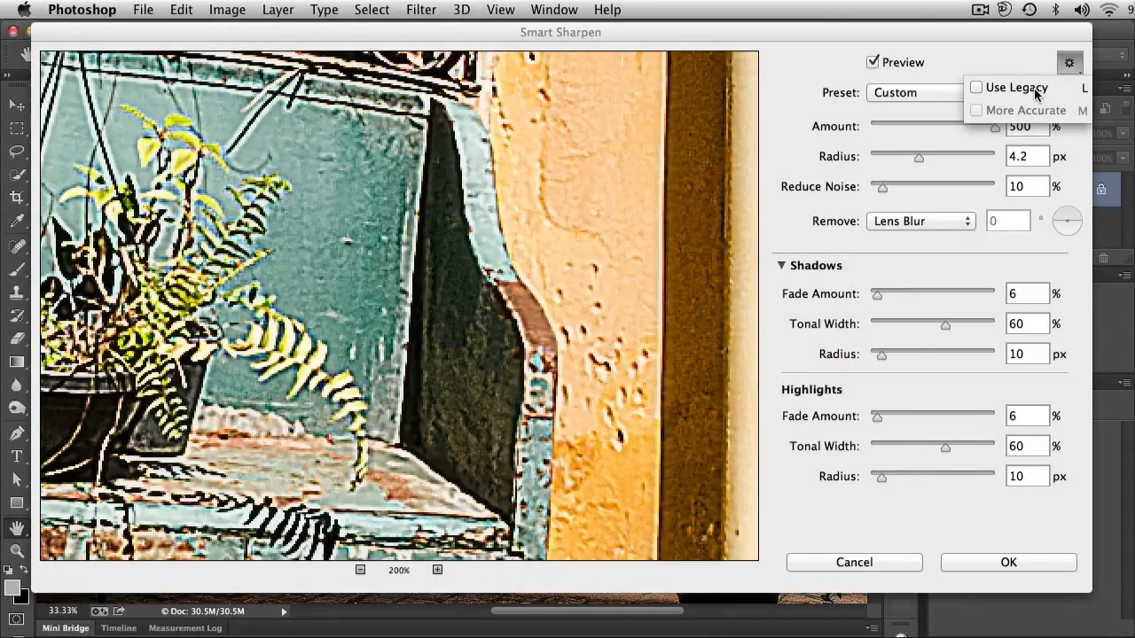
left_click(1034, 89)
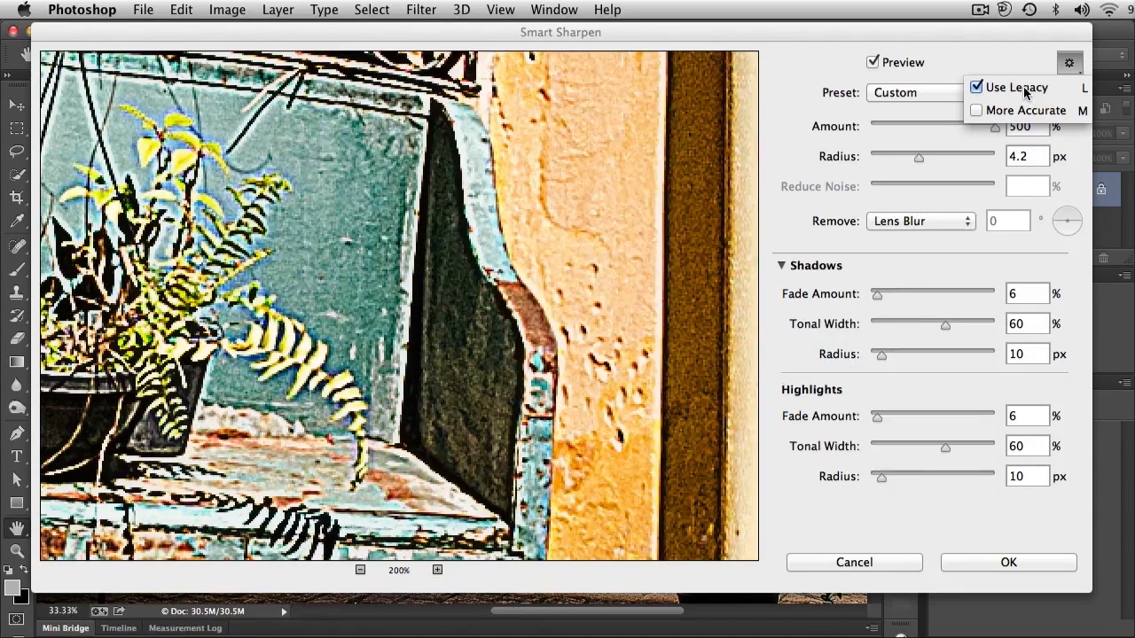
left_click(1026, 91)
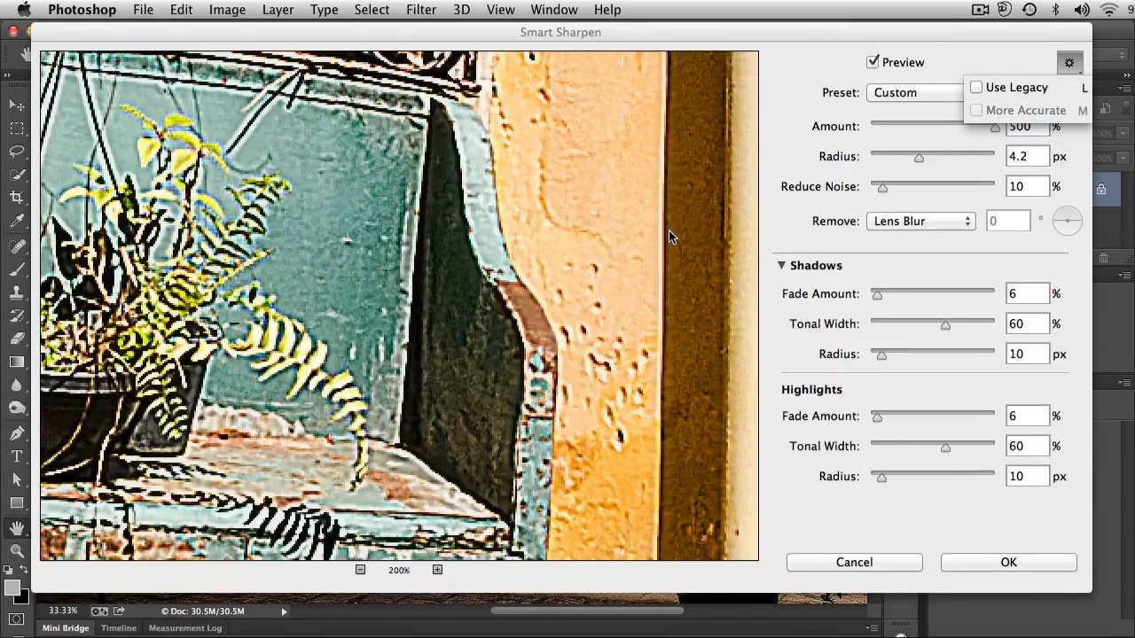
left_click(792, 143)
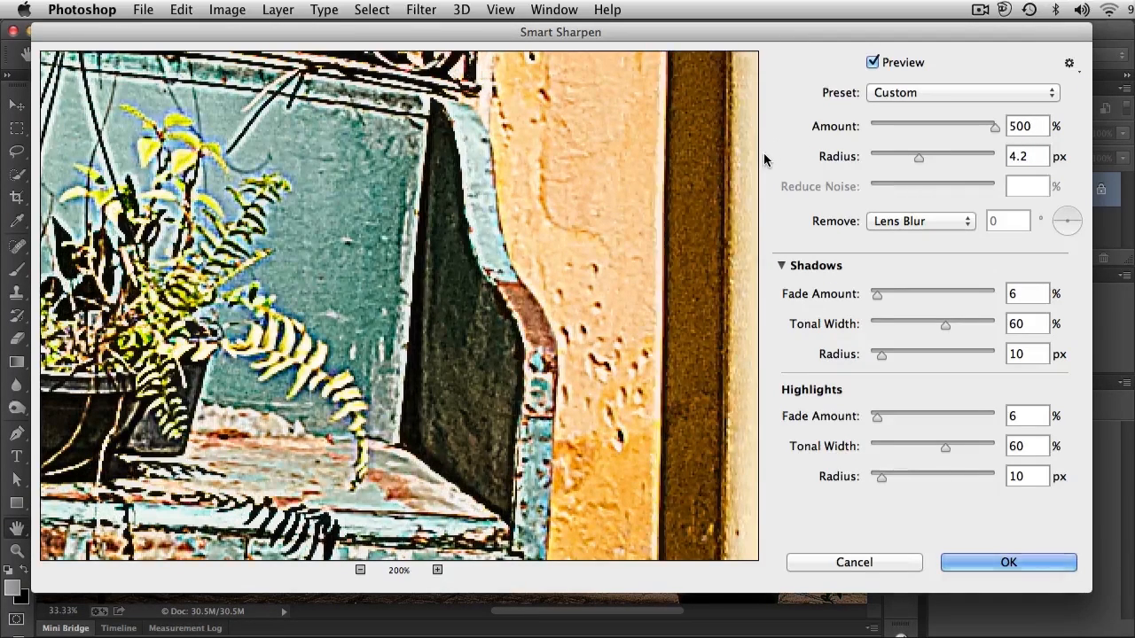
key("l")
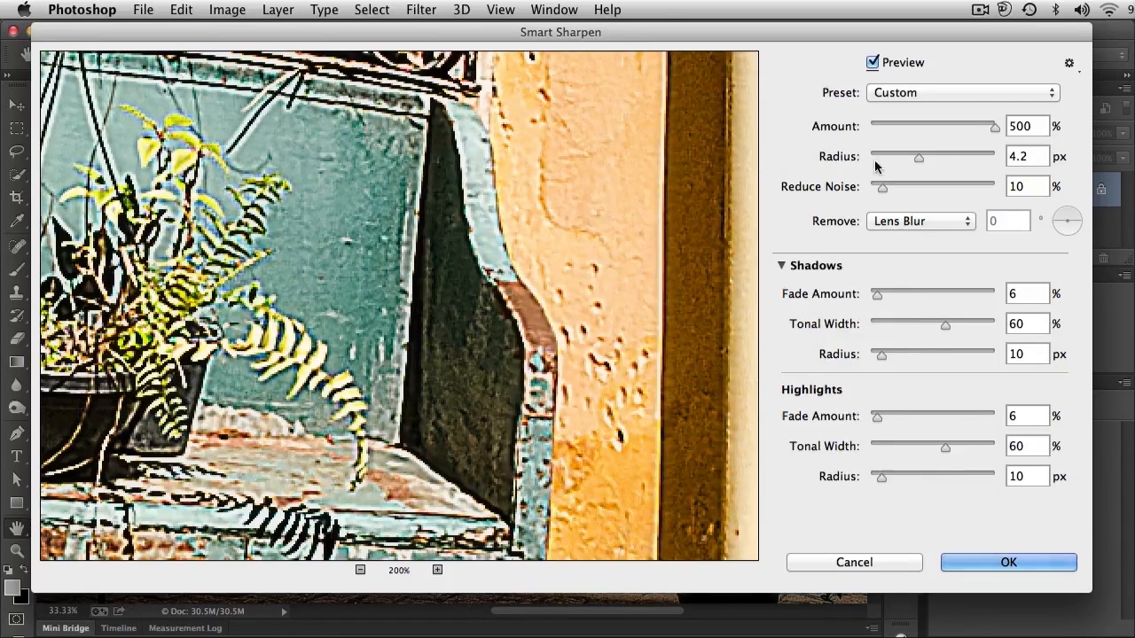
Apply Smart Sharpen with a 0.9 px radius and compare the bench area before and after at 100%
left_click_drag(917, 156, 887, 162)
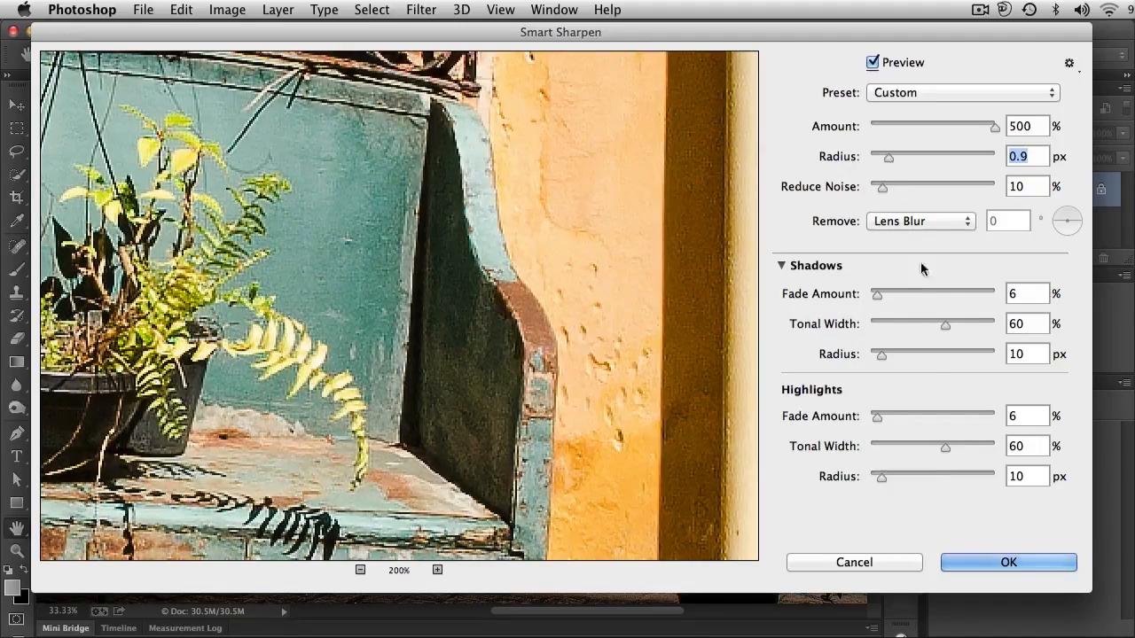
left_click(1043, 569)
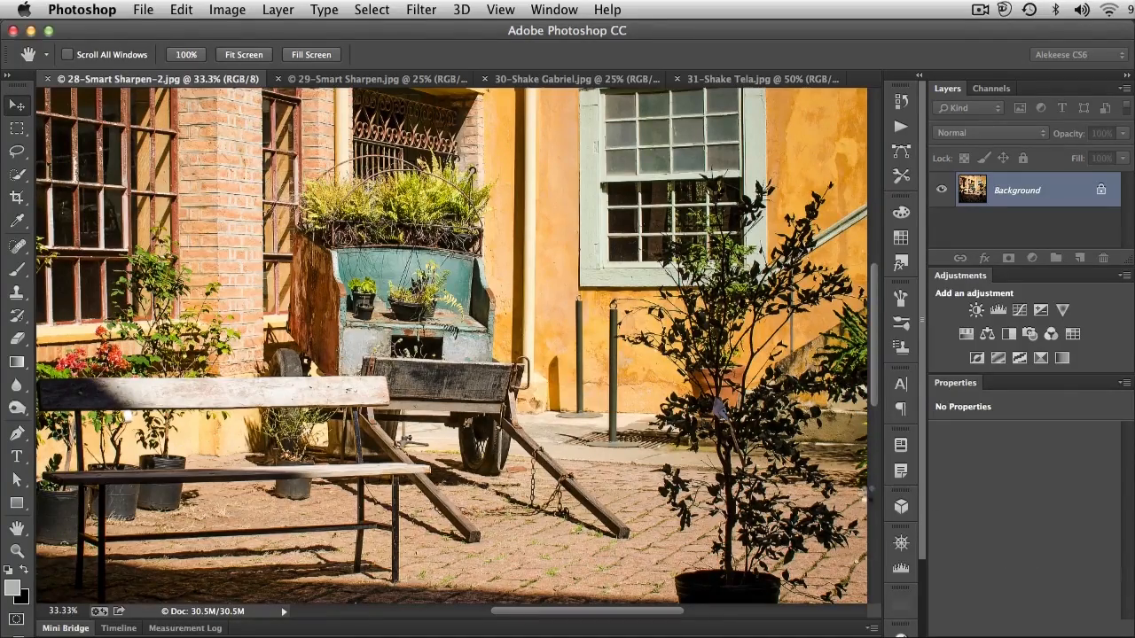
key("super+1")
left_click_drag(585, 174, 578, 405)
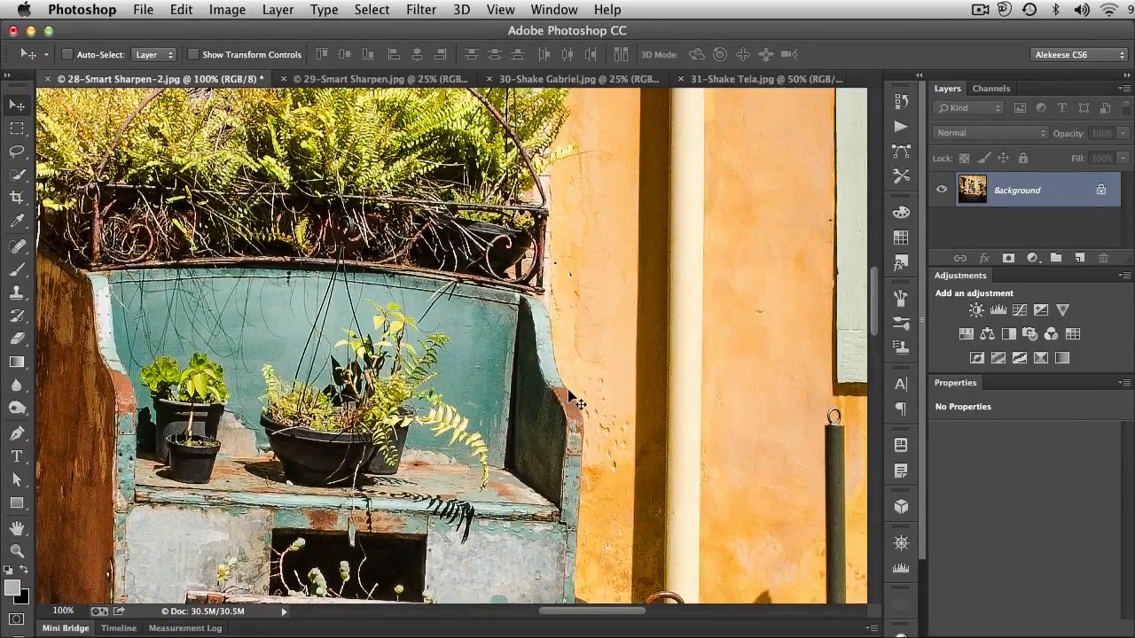
key("super+z")
key("super+z")
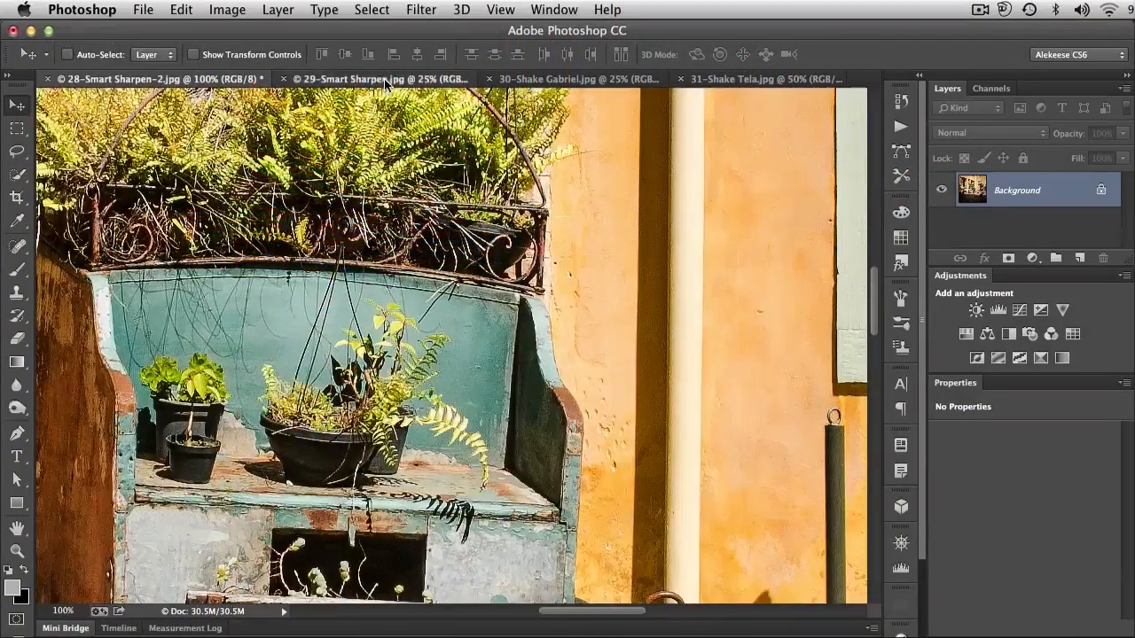
Start Smart Sharpen on 29-Smart Sharpen.jpg and set the radius to 2 px, checking the face at 100%
left_click(387, 80)
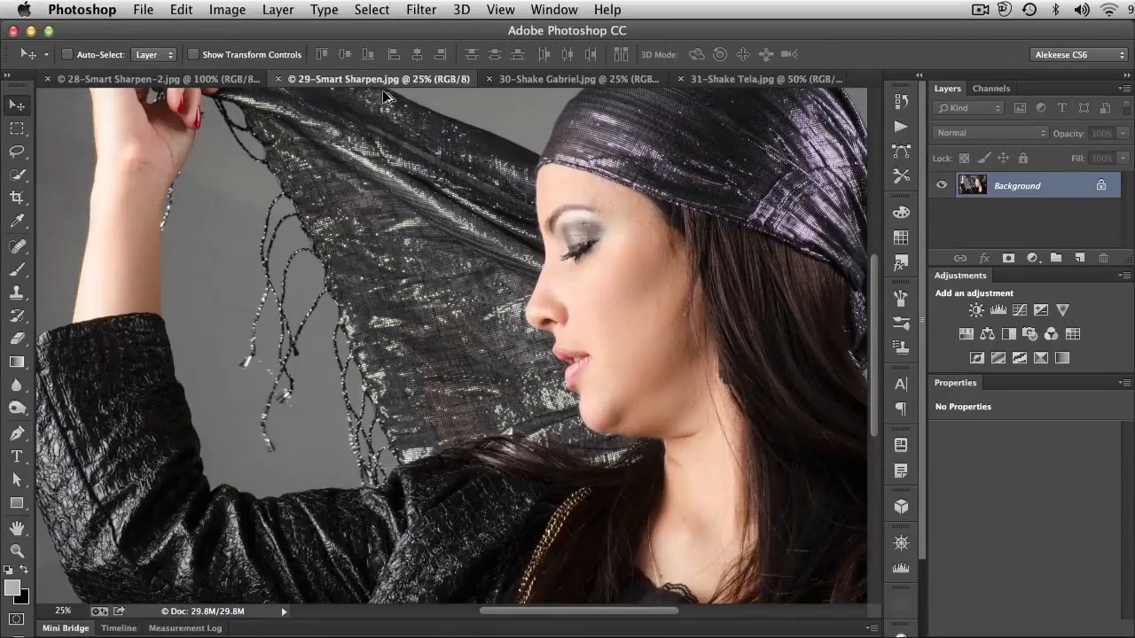
key("super+1")
left_click_drag(405, 223, 240, 480)
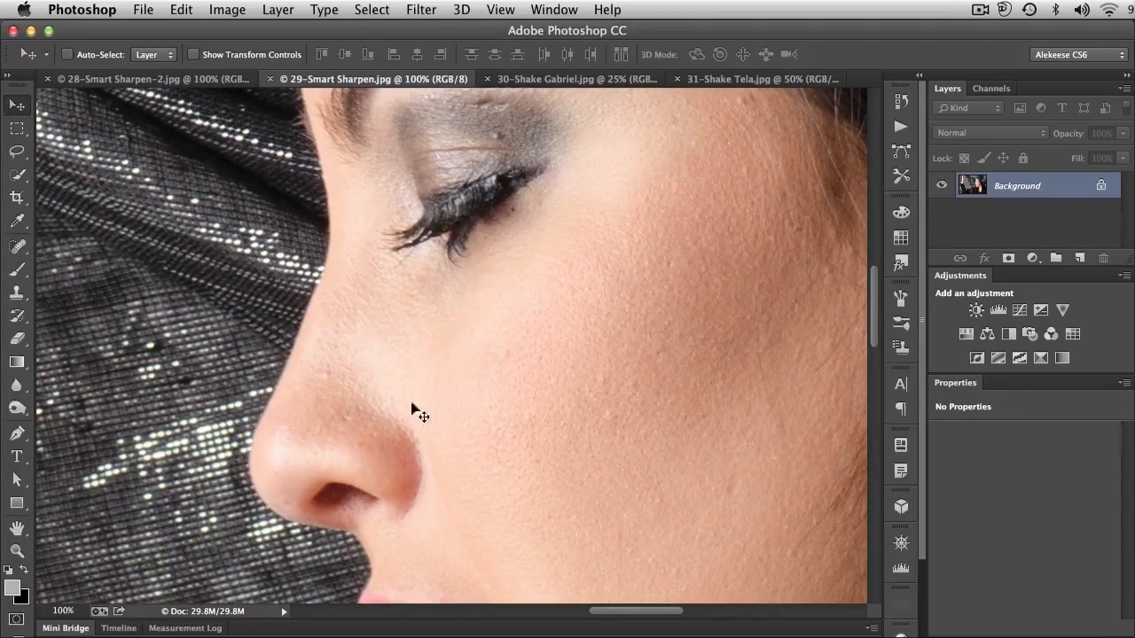
left_click(415, 11)
mouse_move(496, 305)
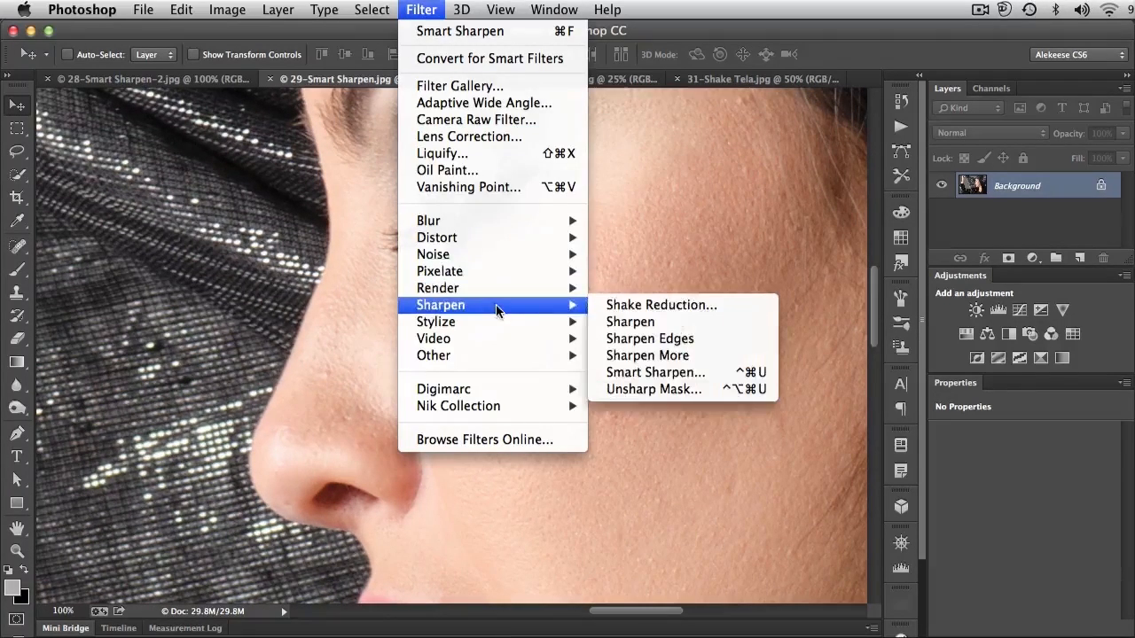
left_click(711, 373)
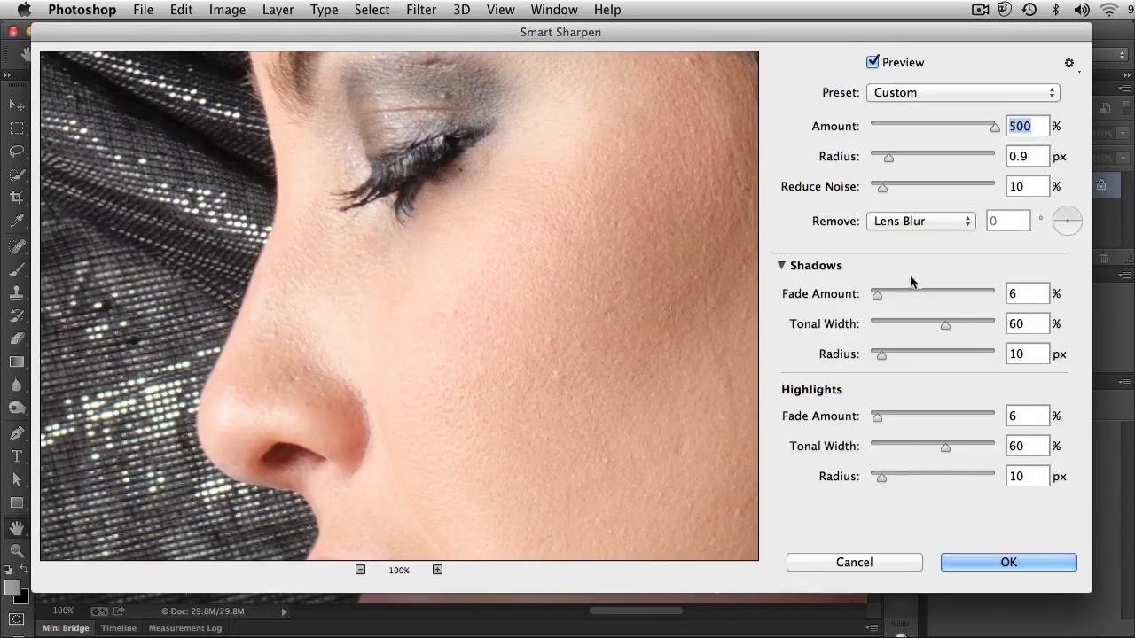
left_click_drag(888, 157, 897, 159)
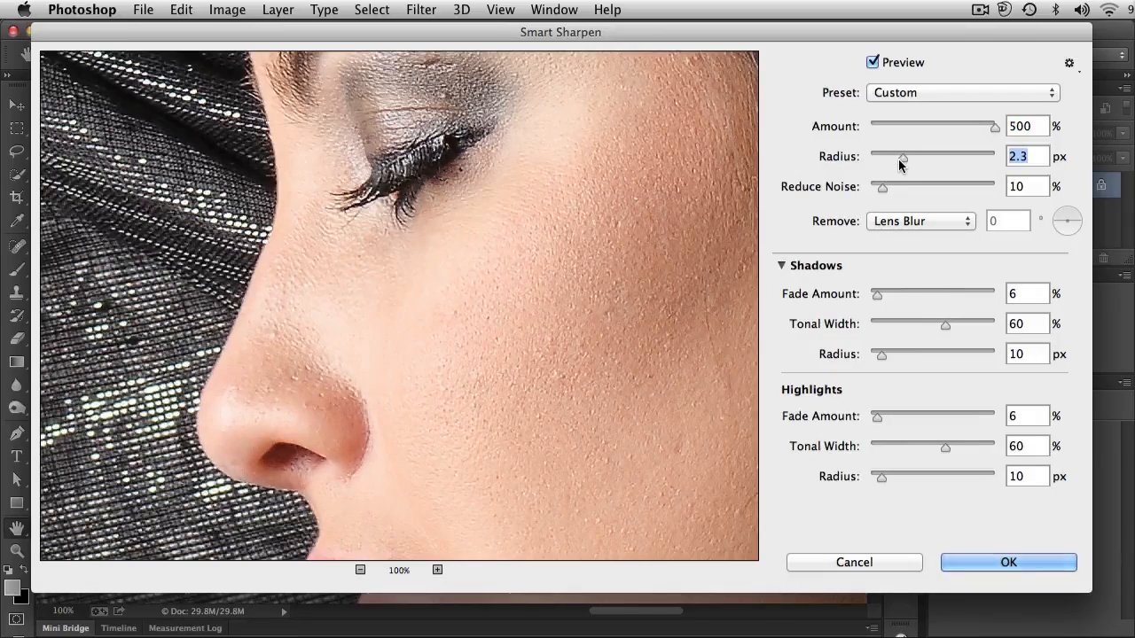
left_click_drag(903, 159, 900, 160)
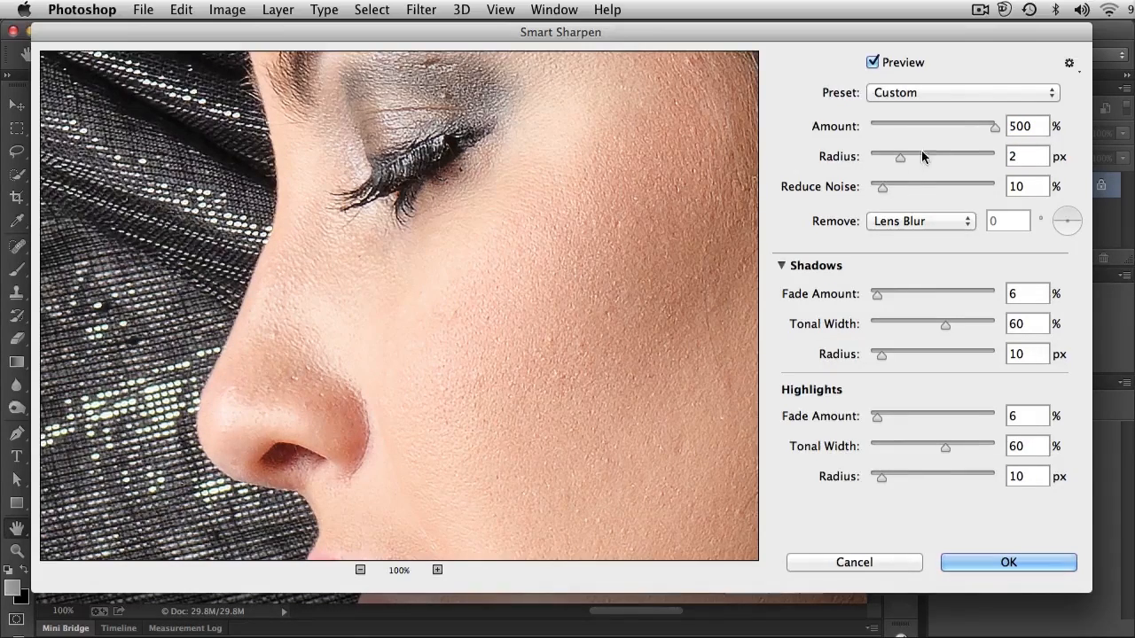
Compare the skin texture with Use Legacy on and off
left_click(1068, 63)
left_click(1042, 92)
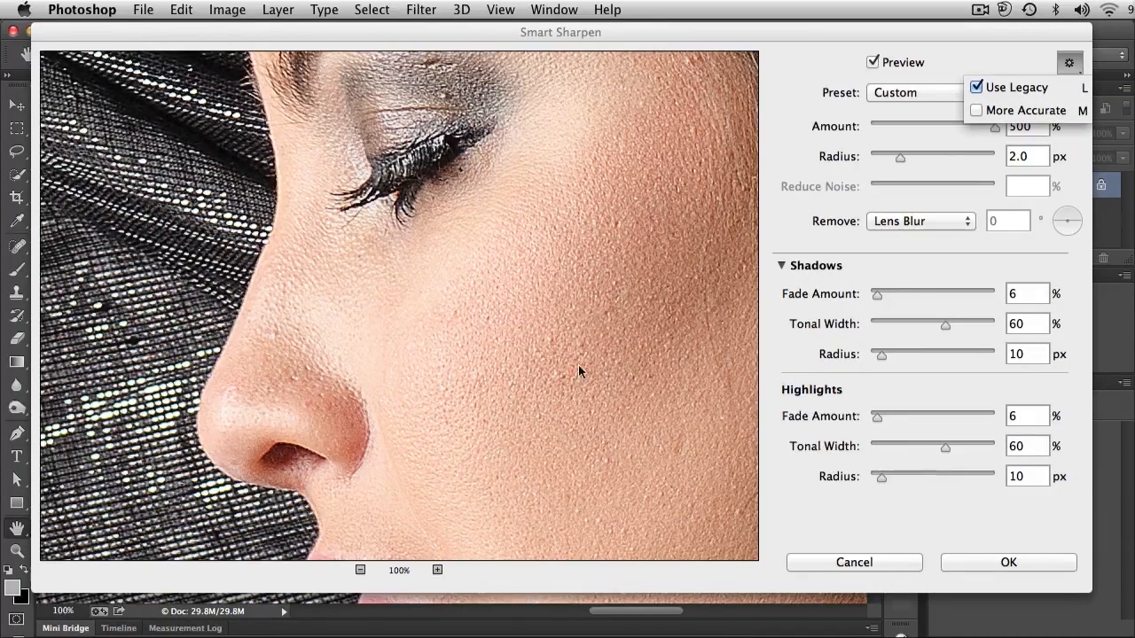
left_click(978, 89)
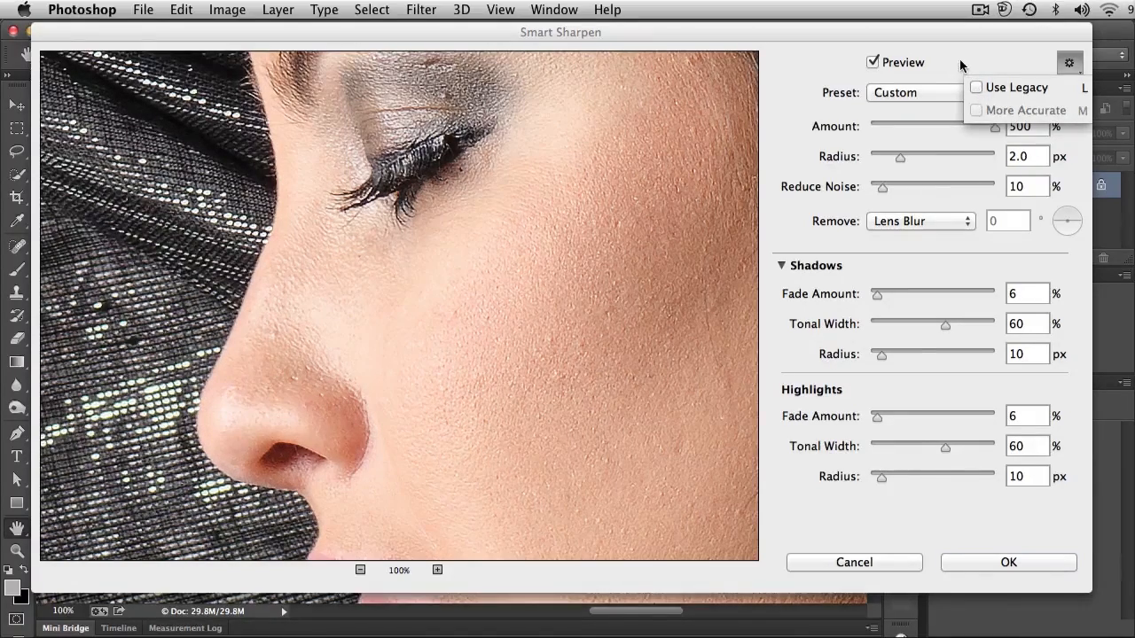
left_click(960, 59)
Apply Smart Sharpen to the portrait and compare the skin detail before and after
left_click(1027, 560)
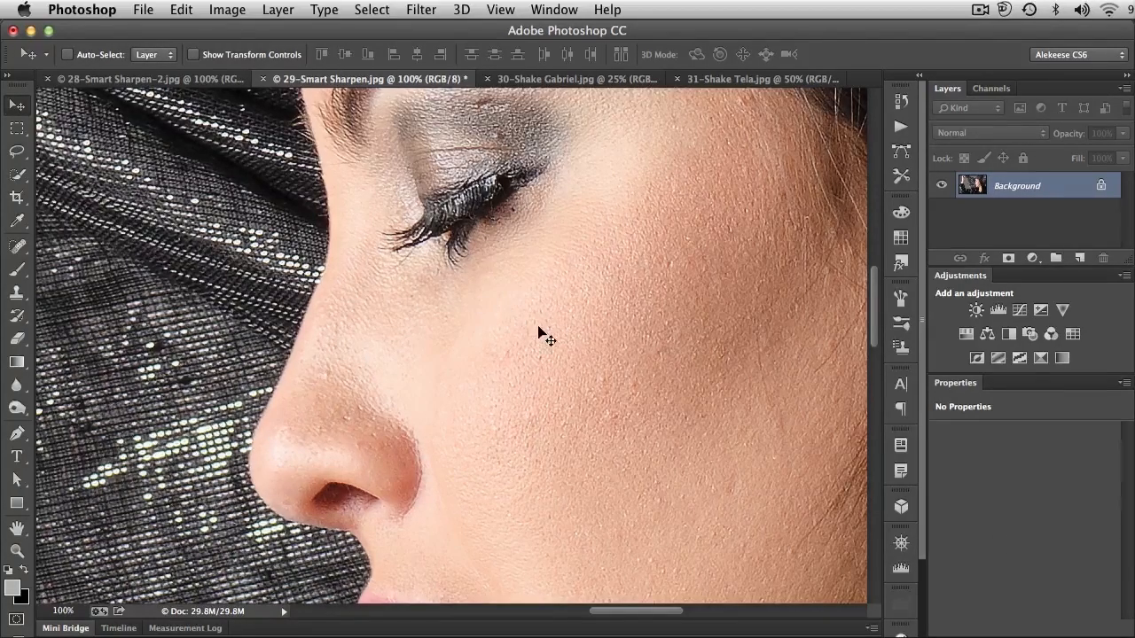
key("super+z")
key("super+z")
left_click_drag(544, 385, 558, 233)
key("super+z")
key("super+z")
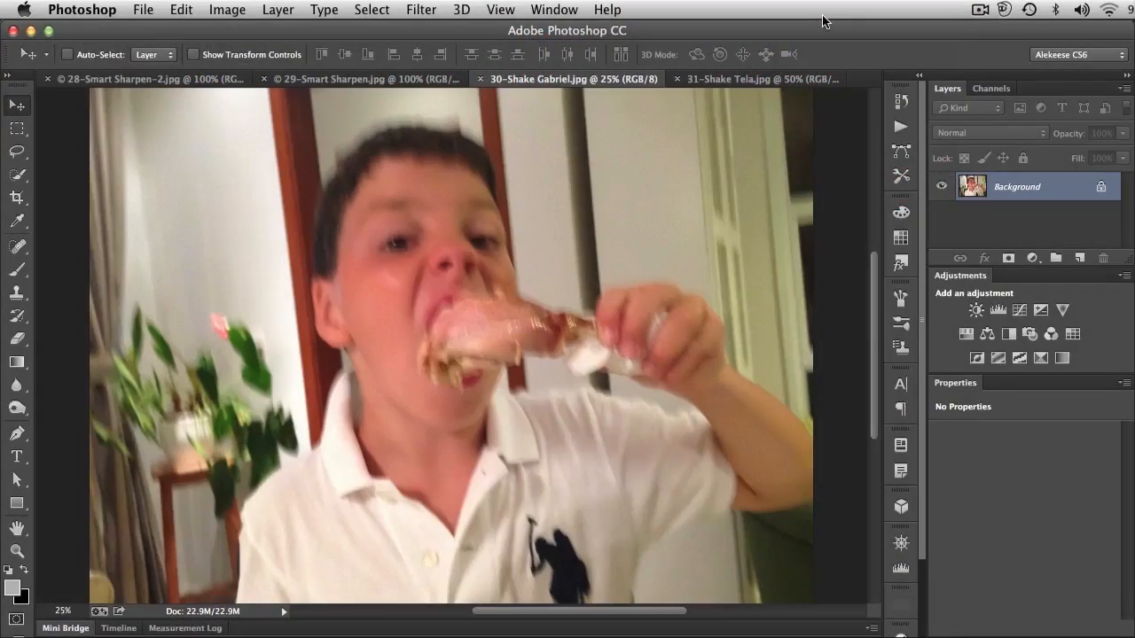
Start Shake Reduction on the blurry photo of the boy and set the Blur Trace Bounds to 149 px
left_click(422, 10)
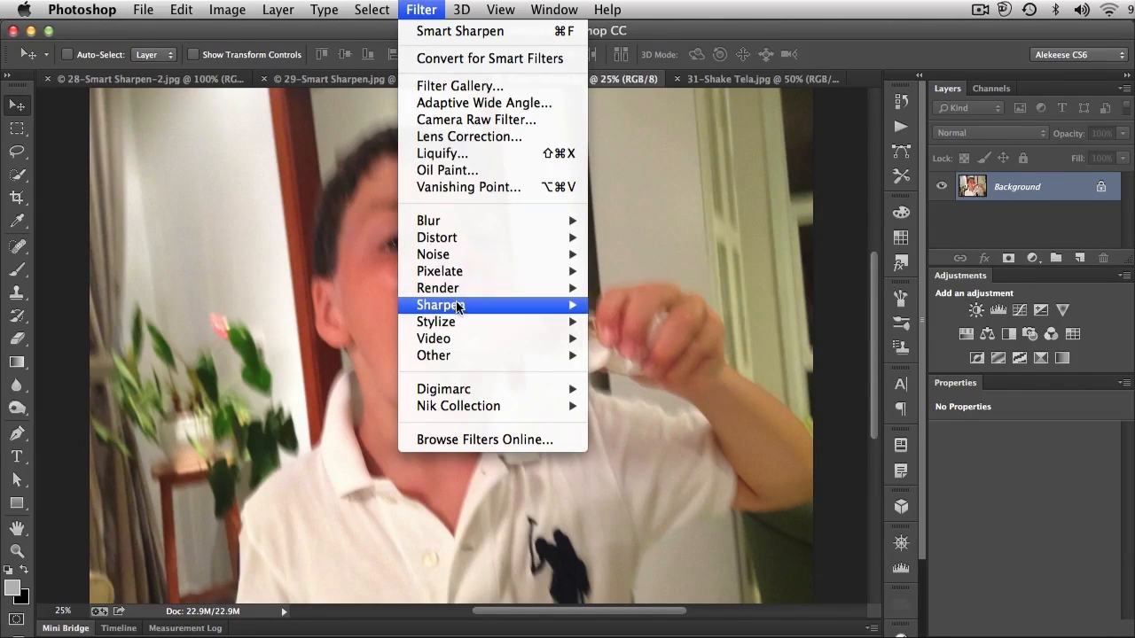
mouse_move(464, 309)
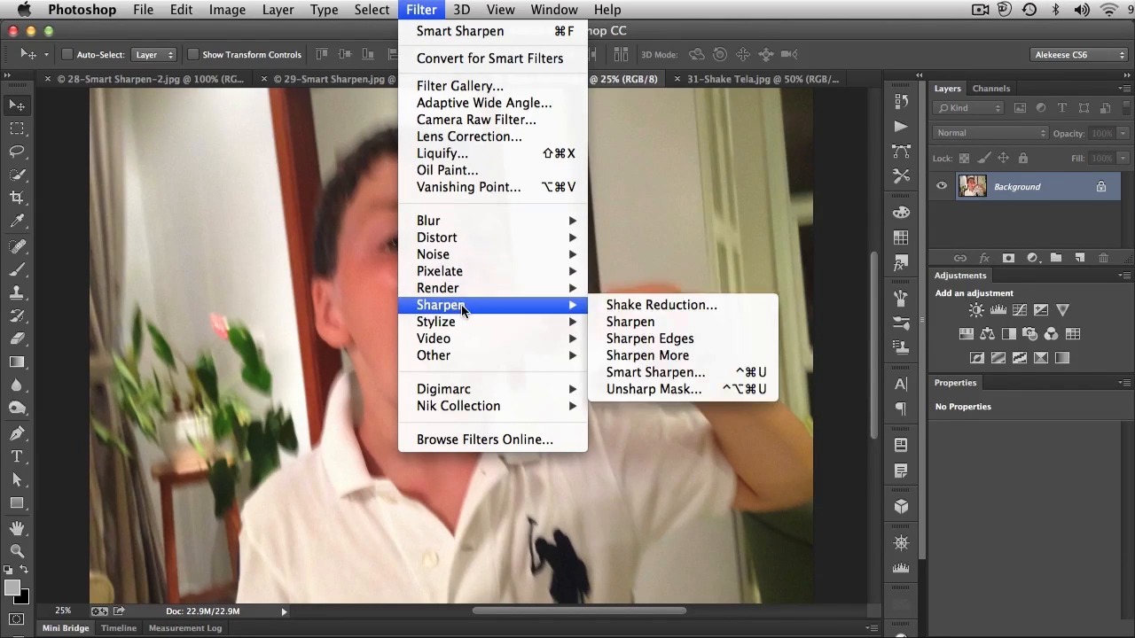
left_click(697, 306)
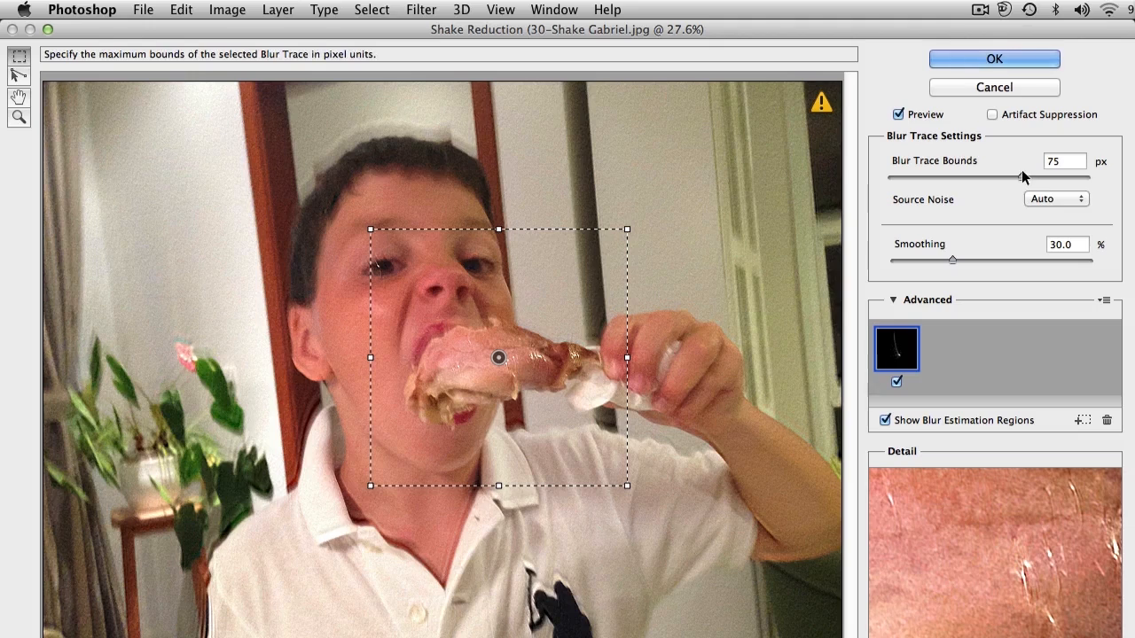
left_click_drag(1021, 176, 1058, 176)
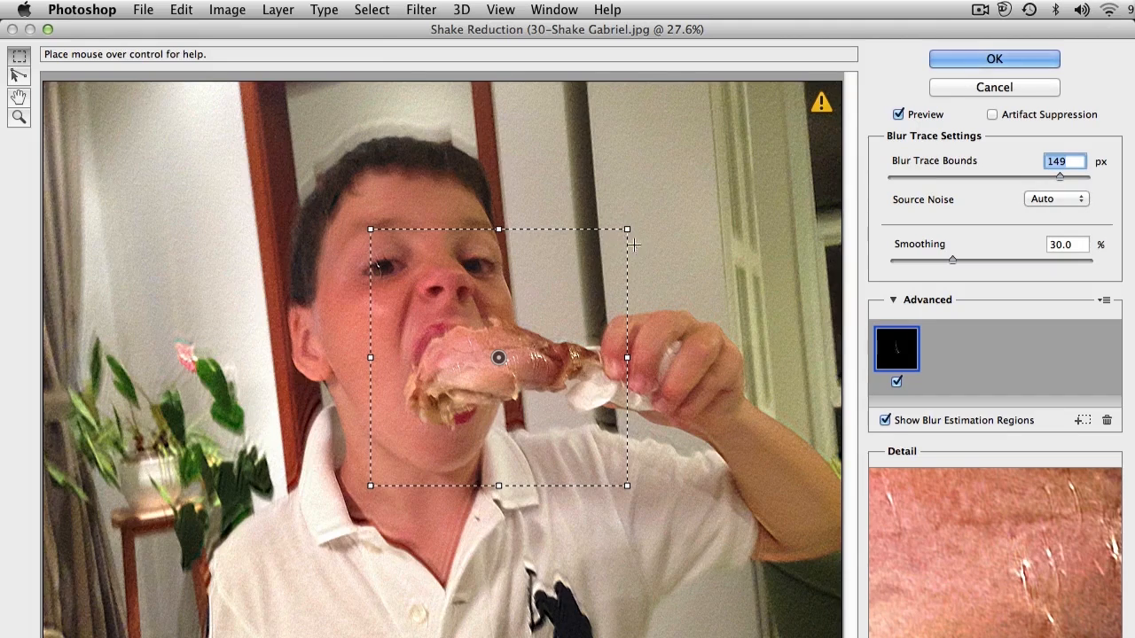
Enlarge the blur estimation region to include the boy's hand, and add a second region over the shirt logo, selecting its blur trace
left_click_drag(627, 230, 720, 201)
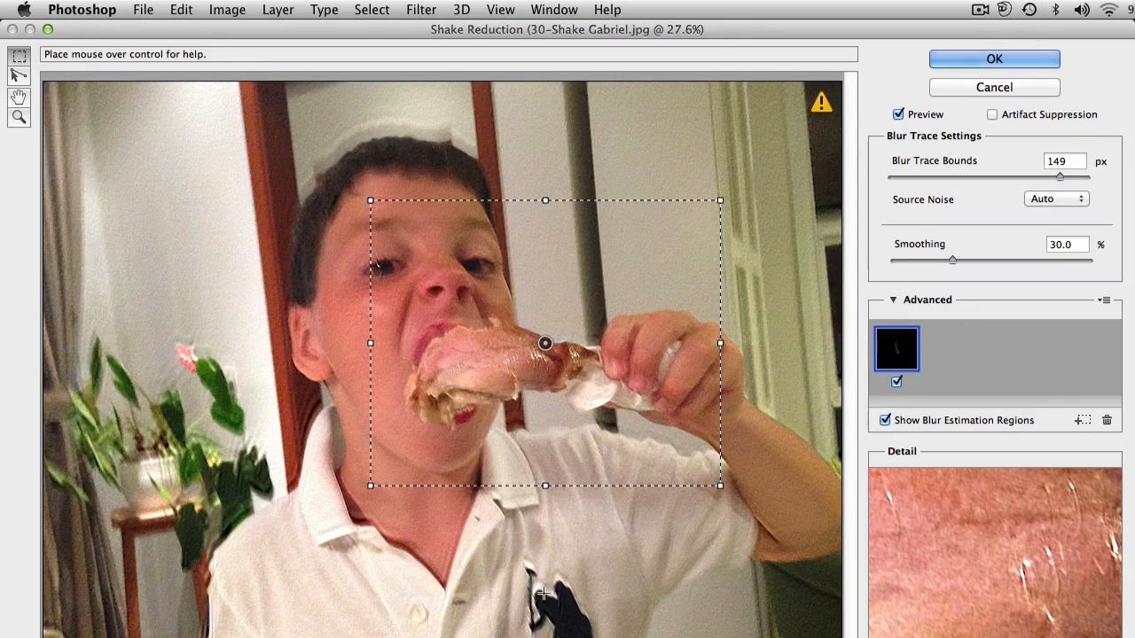
left_click_drag(343, 516, 687, 637)
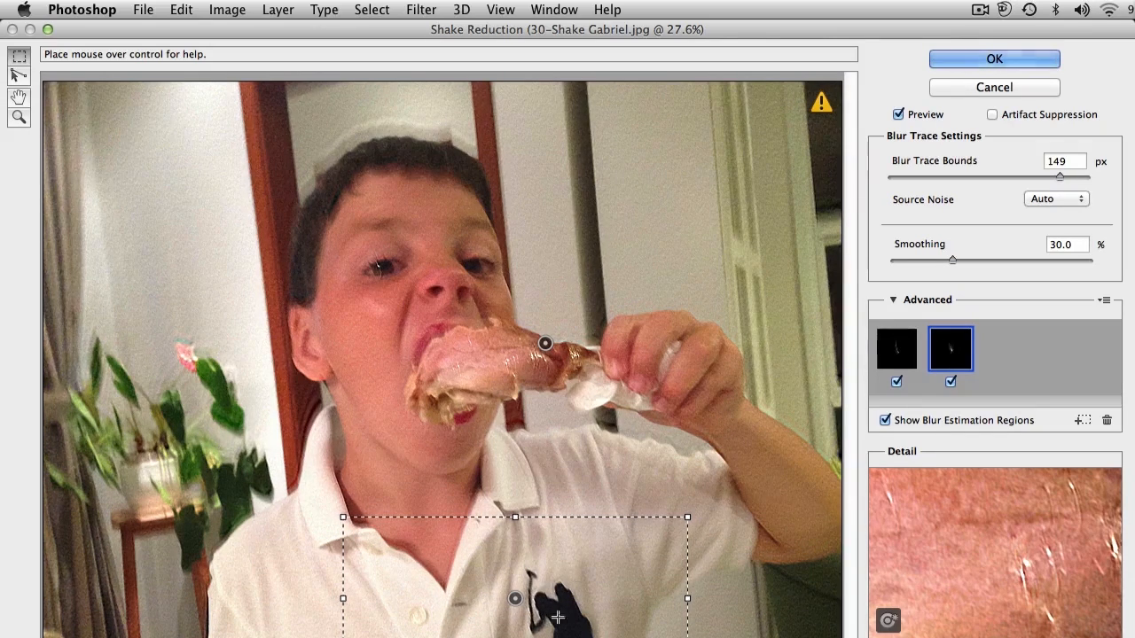
left_click(952, 360)
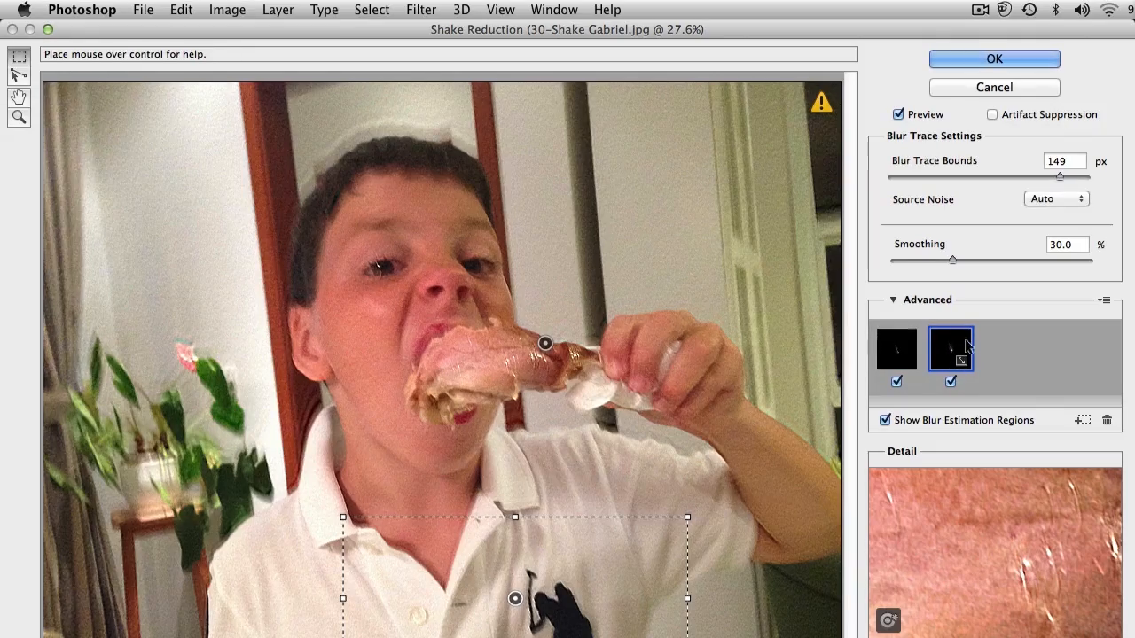